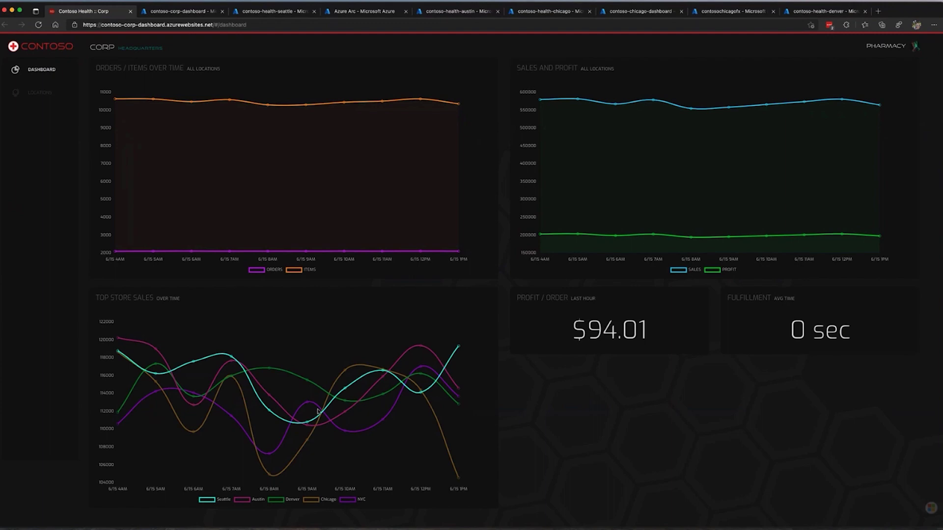
# - Show the contoso-corp-dashboard App Service overview, running in East US
pyautogui.click(184, 12)
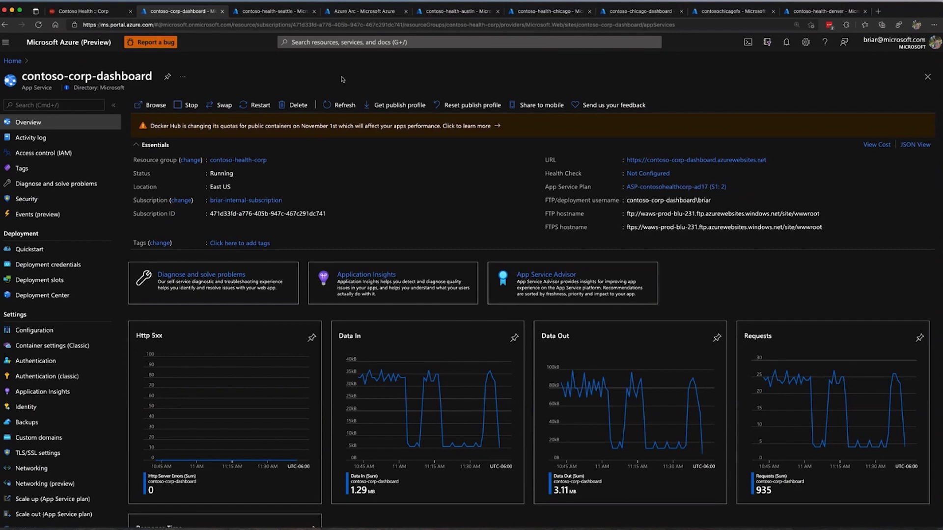
# - Review the corp dashboard's deployment slots, then move through the Arc cluster resource tabs
pyautogui.click(57, 281)
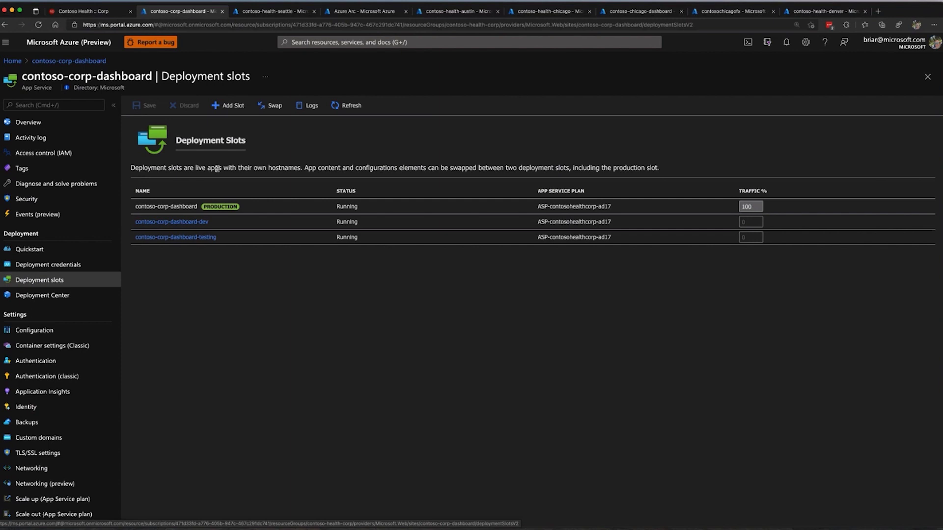
pyautogui.click(269, 11)
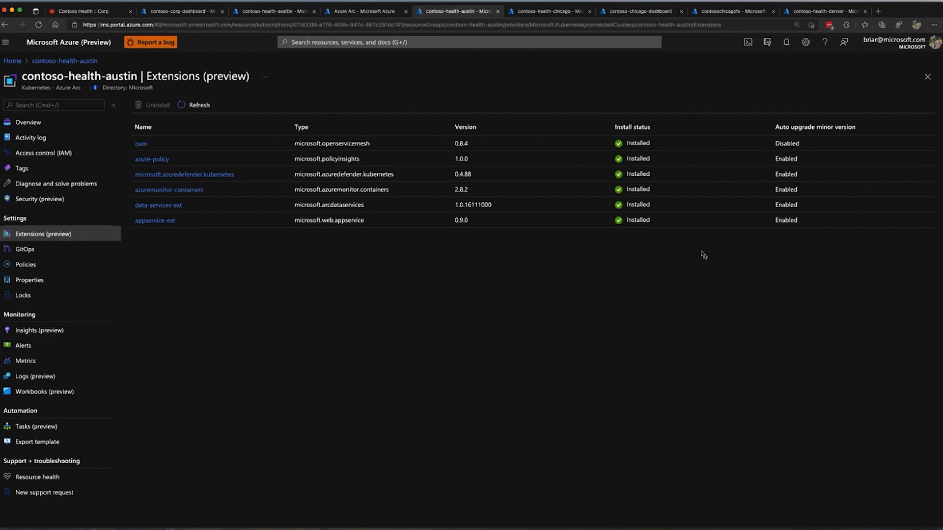
# - Show the contoso-chicago custom location, with 7 resources on contoso-health-chicago
pyautogui.click(548, 11)
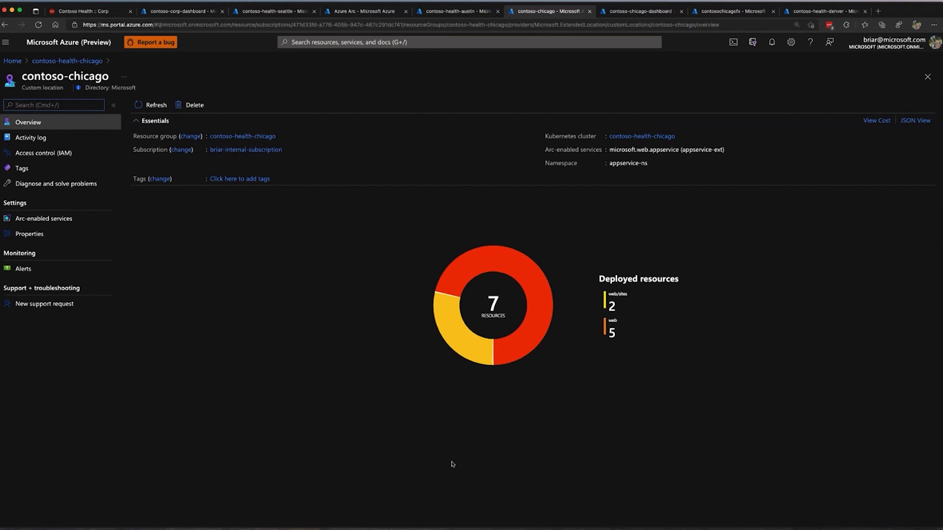
# - Check contoso-chicago-dashboard's production, dev and testing slots, then view the contosochicagofx Function App
pyautogui.hotkey('ctrl', 'Tab')
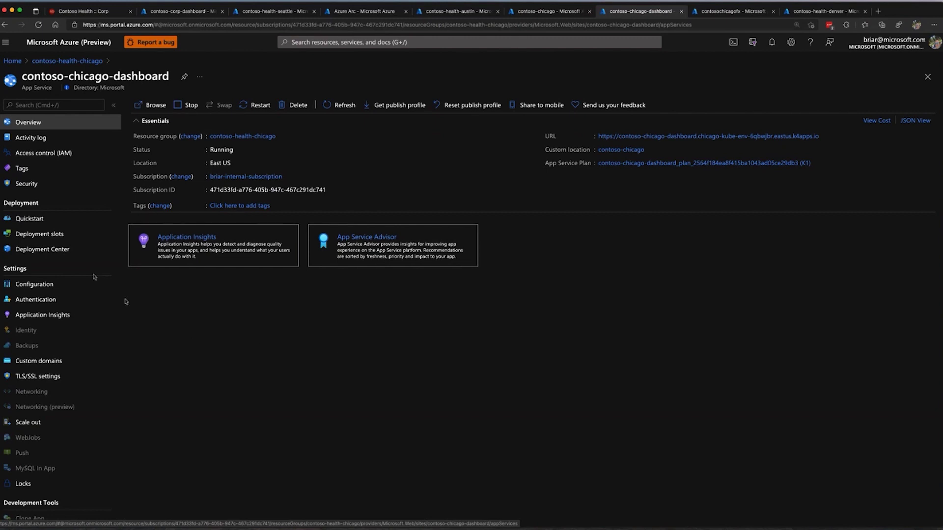
pyautogui.click(67, 234)
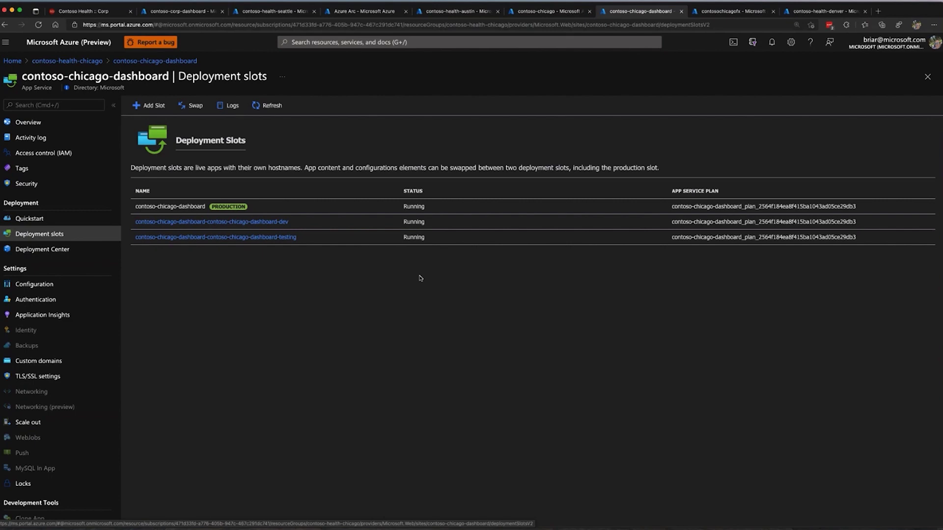
pyautogui.hotkey('ctrl', 'Tab')
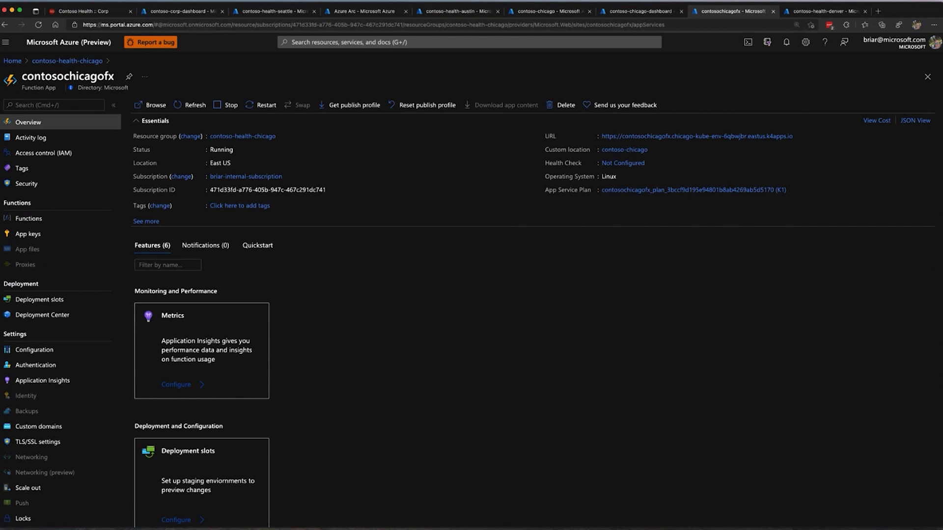
# - List contosochicagofx's two RabbitMQ functions, then view contoso-health-denver's GitOps configurations
pyautogui.click(30, 219)
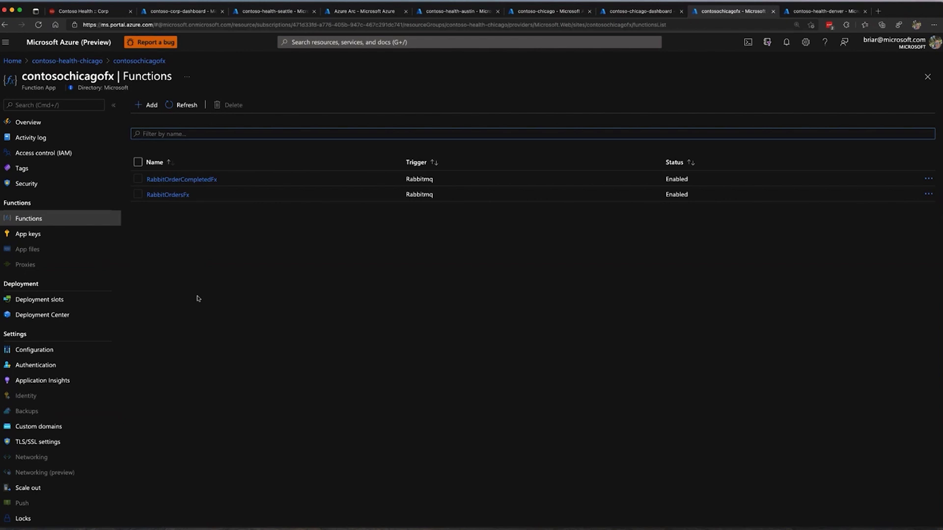
pyautogui.hotkey('ctrl', 'Tab')
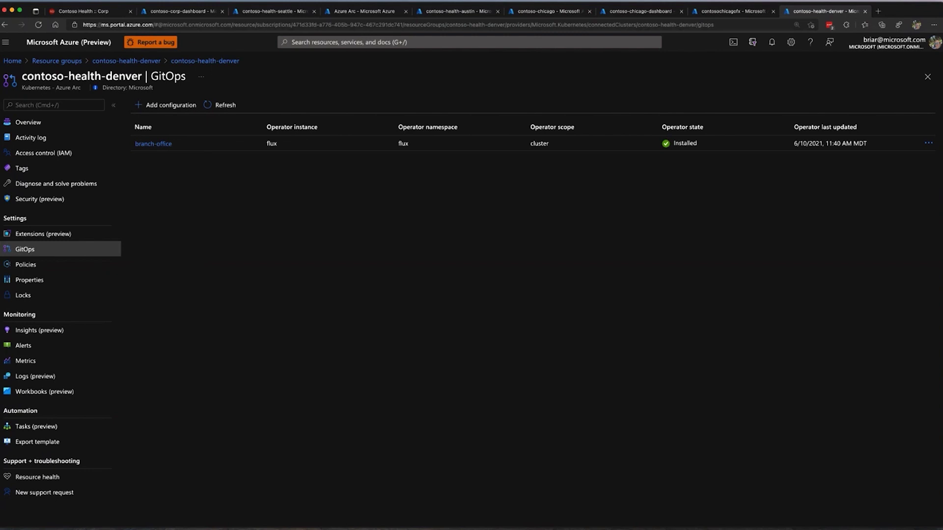
# - Open the branch-office GitOps configuration details for the contoso-health-denver cluster
pyautogui.click(161, 146)
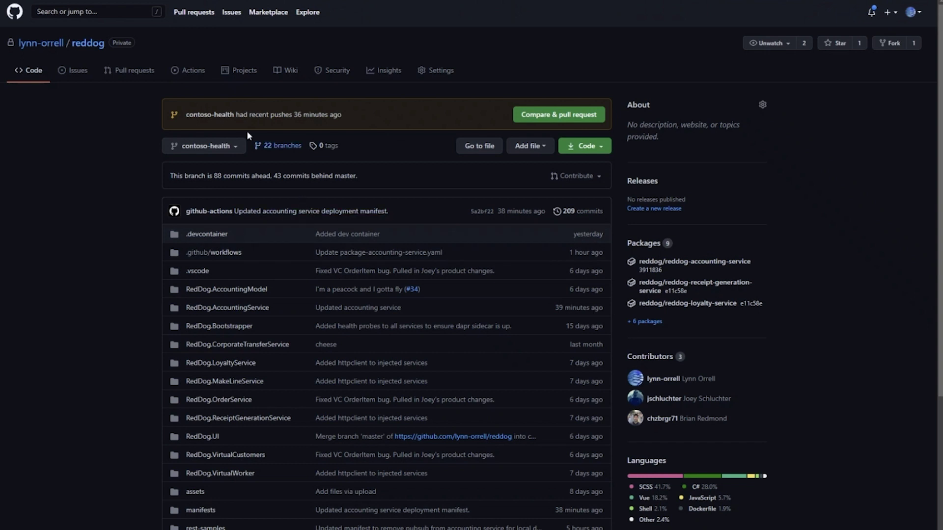
# - Open the reddog repository's contoso-health branch in a new GitHub codespace
pyautogui.click(596, 150)
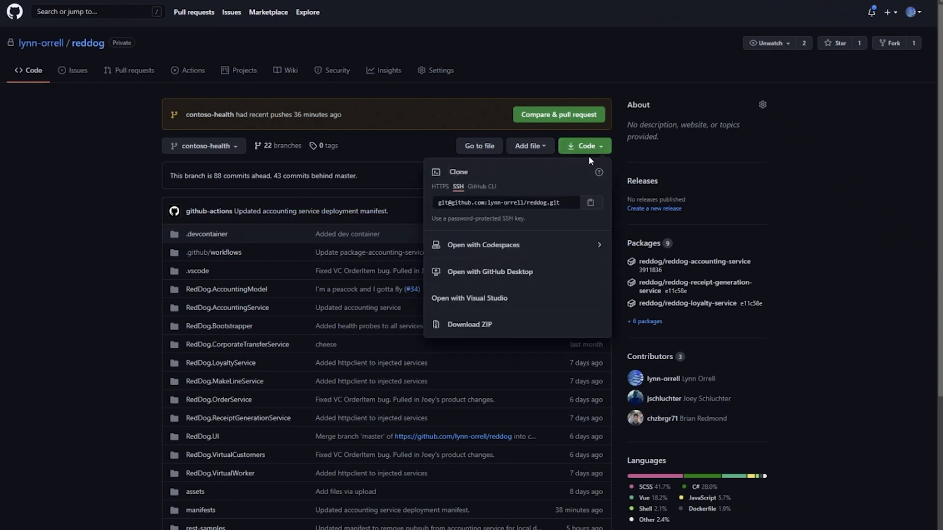
pyautogui.click(470, 246)
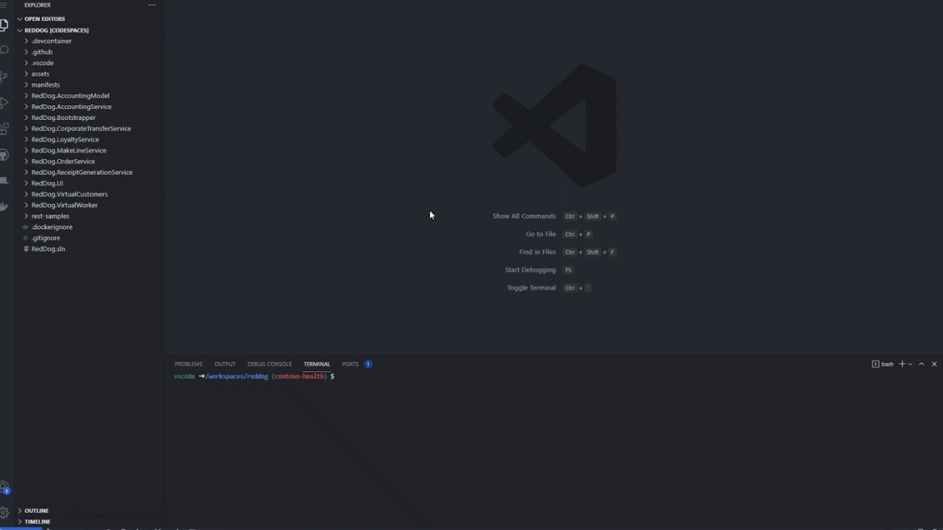
# - Run the Dapr AccountingService task from the command palette's task list
pyautogui.hotkey('ctrl', 'shift', 'p')
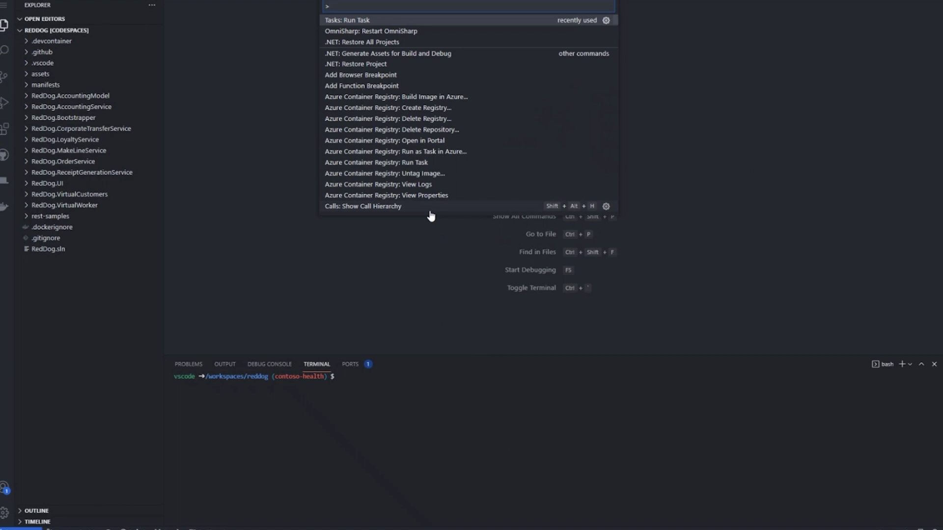
pyautogui.press('Escape')
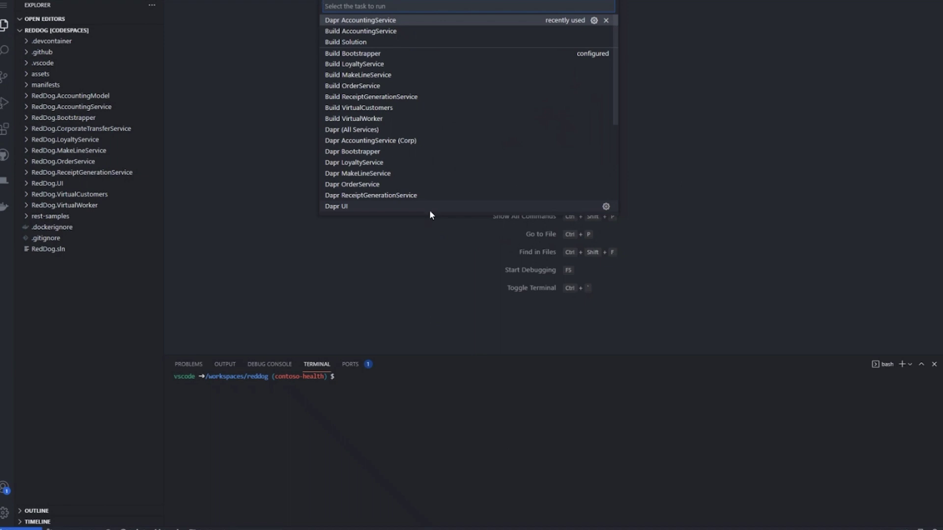
pyautogui.press('Return')
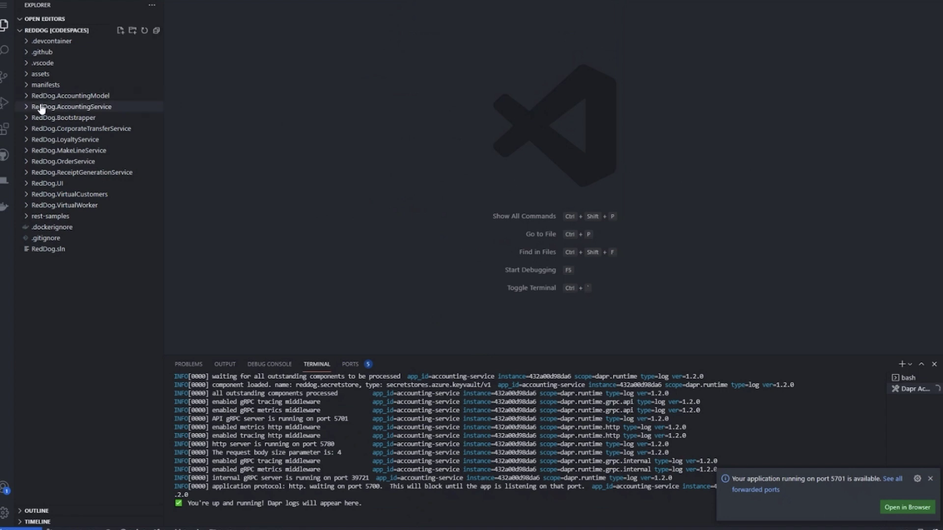
# - Start debugging with the Debug AccountingService configuration
pyautogui.click(27, 107)
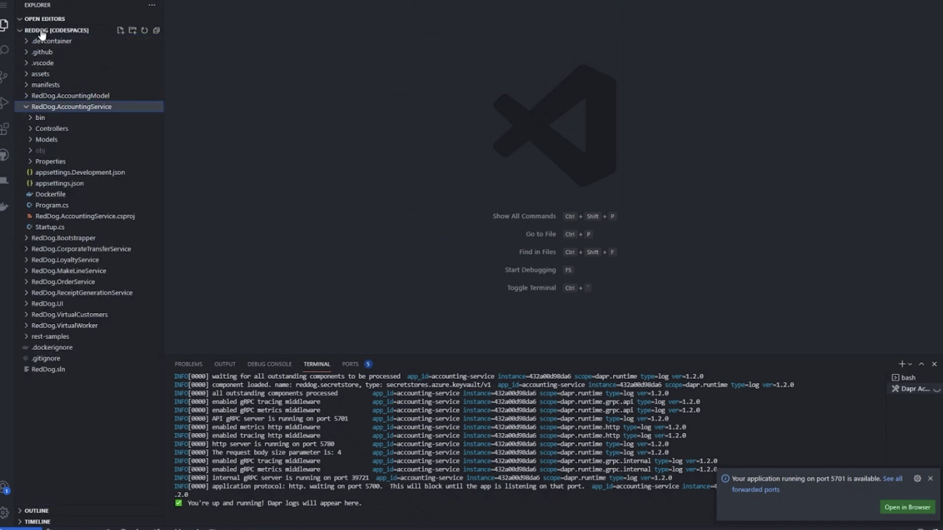
pyautogui.click(4, 103)
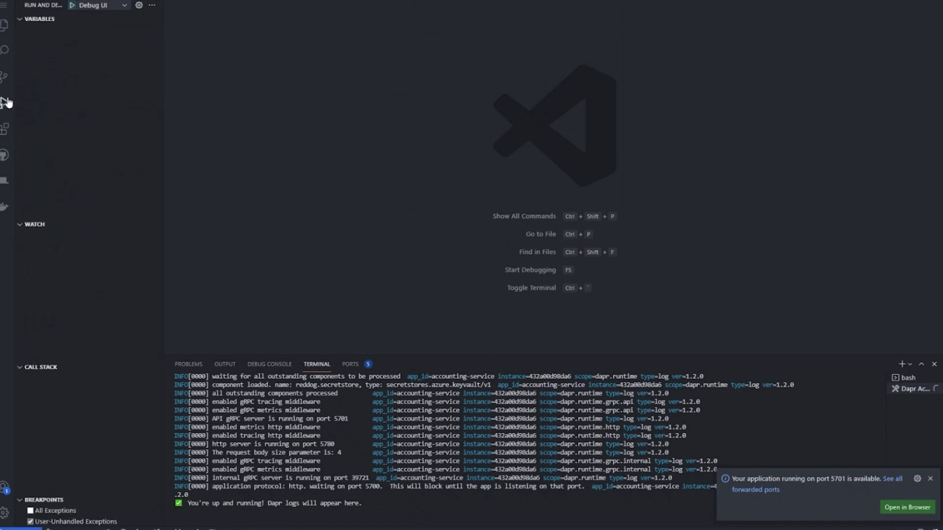
pyautogui.click(124, 5)
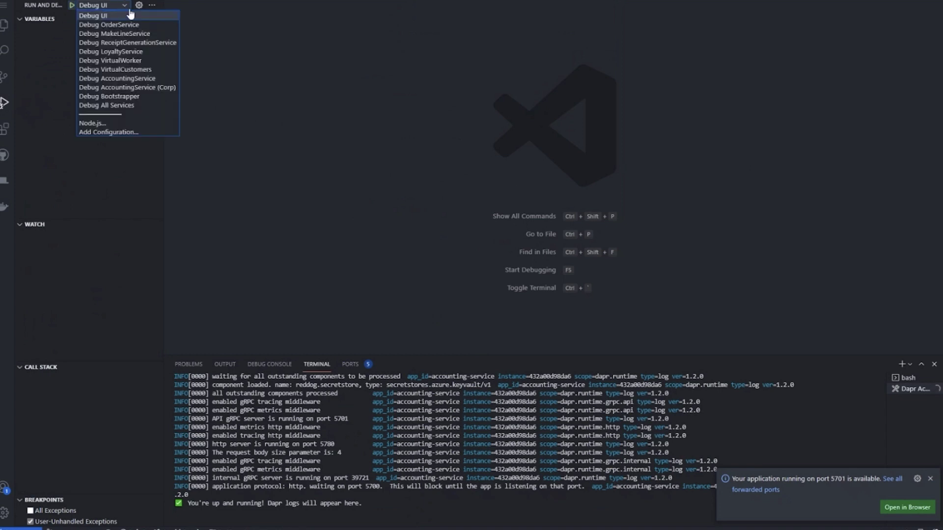
pyautogui.click(112, 78)
pyautogui.click(72, 6)
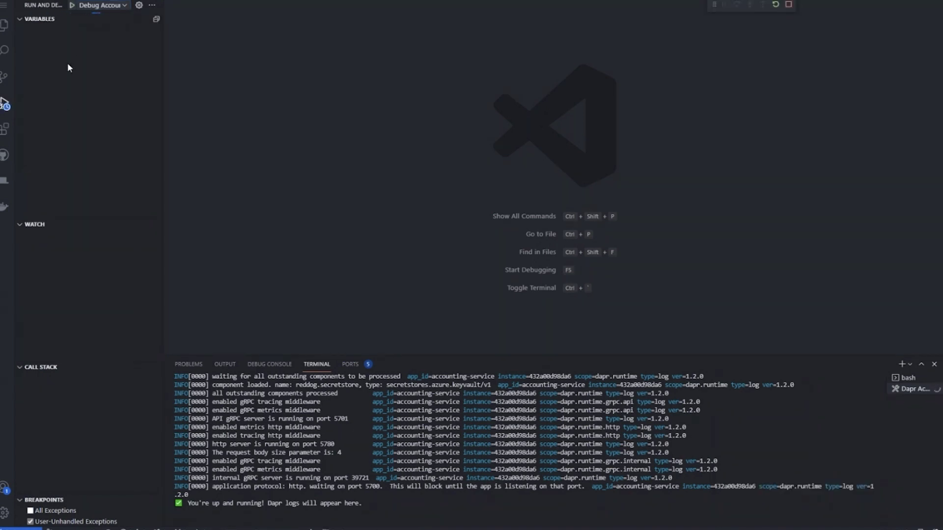
# - Open accounting-service.rest from the rest-samples folder
pyautogui.click(4, 28)
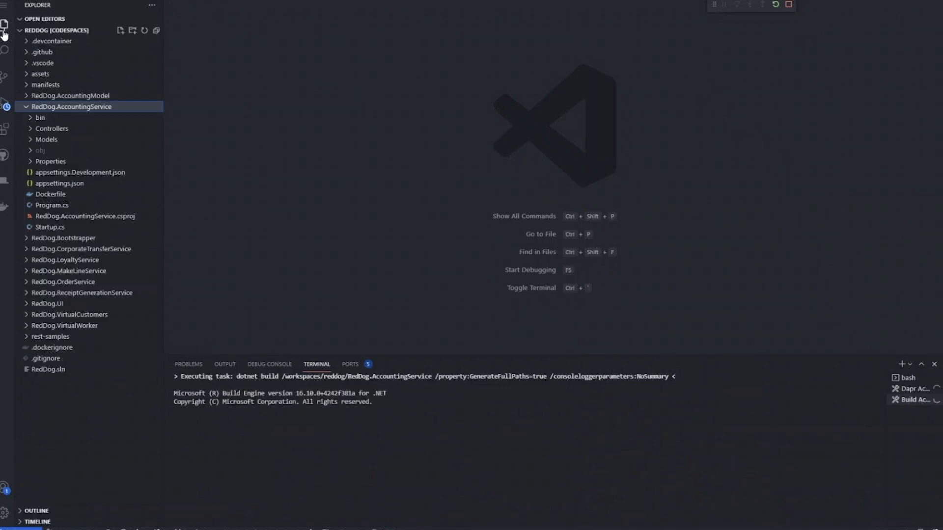
pyautogui.click(28, 337)
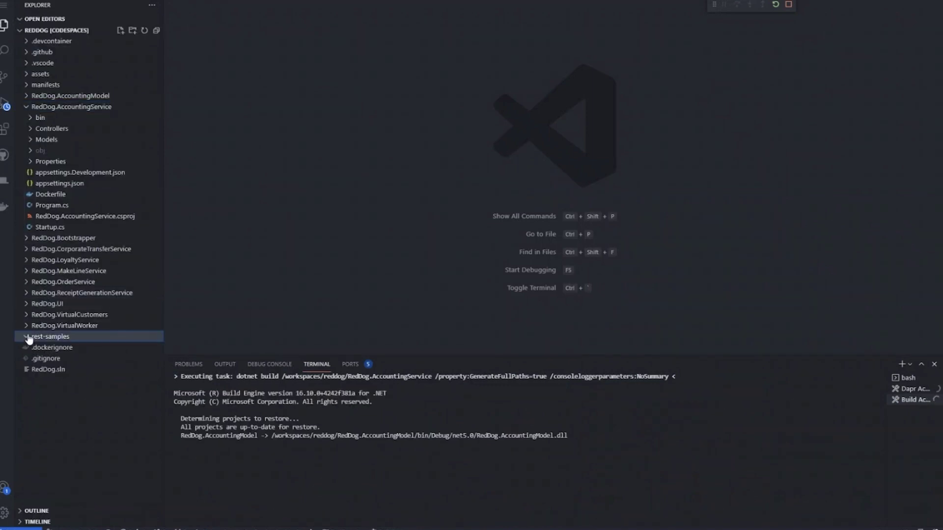
pyautogui.click(74, 348)
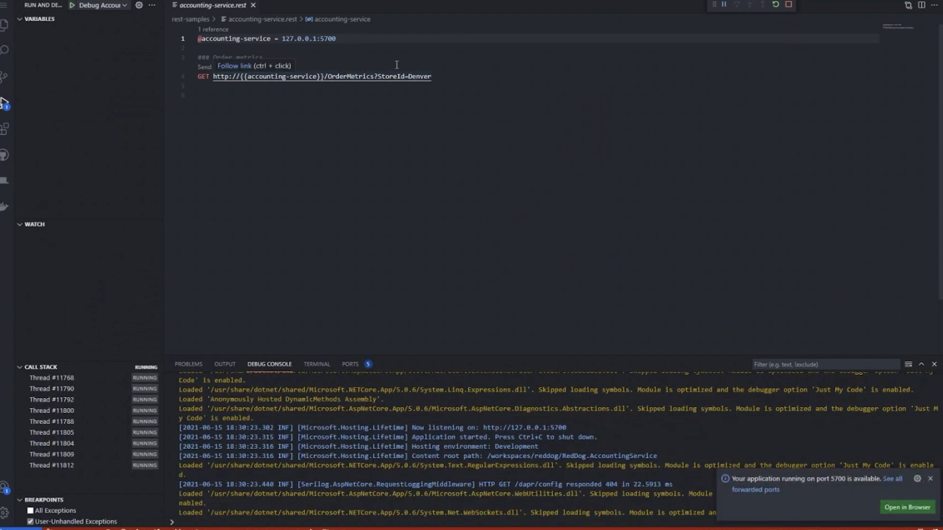
# - Send the Denver OrderMetrics request, note avgFulfillmentSec 0, and close both tabs
pyautogui.click(221, 68)
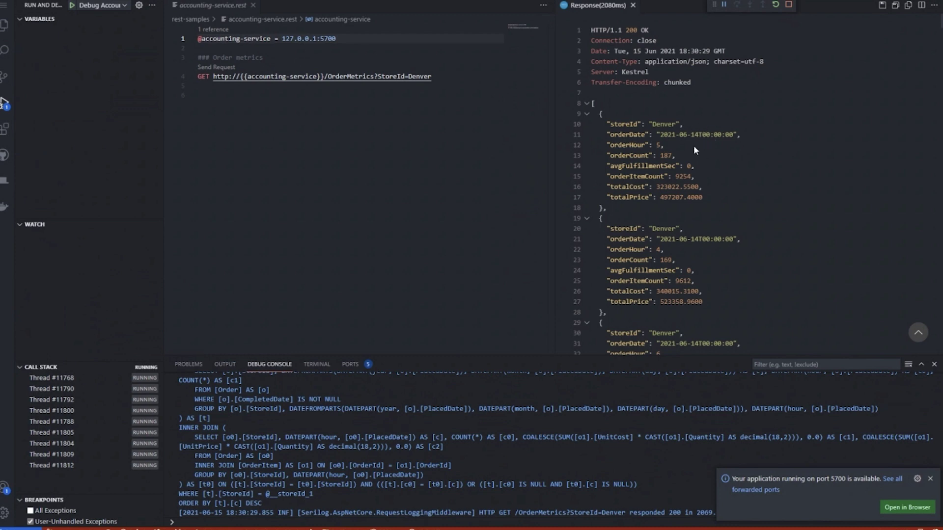
pyautogui.moveTo(695, 166); pyautogui.dragTo(606, 166)
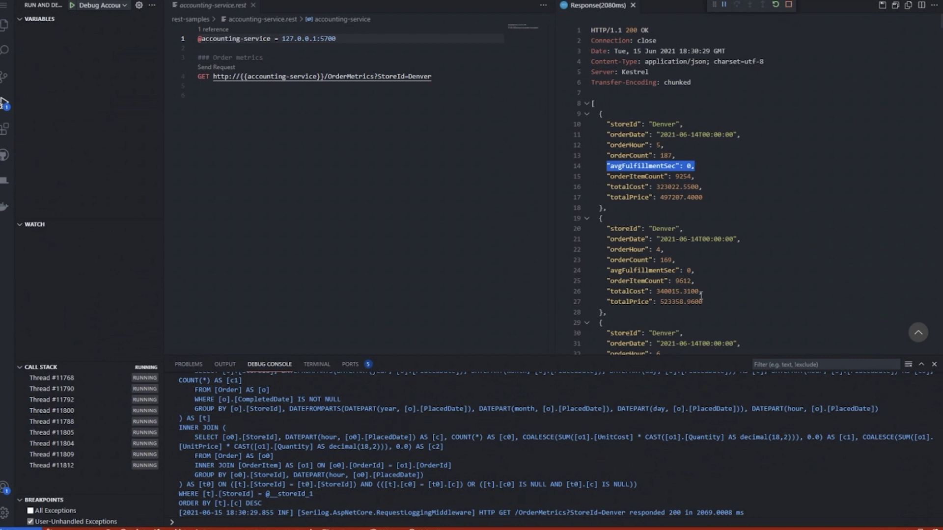
pyautogui.moveTo(705, 271); pyautogui.dragTo(621, 271)
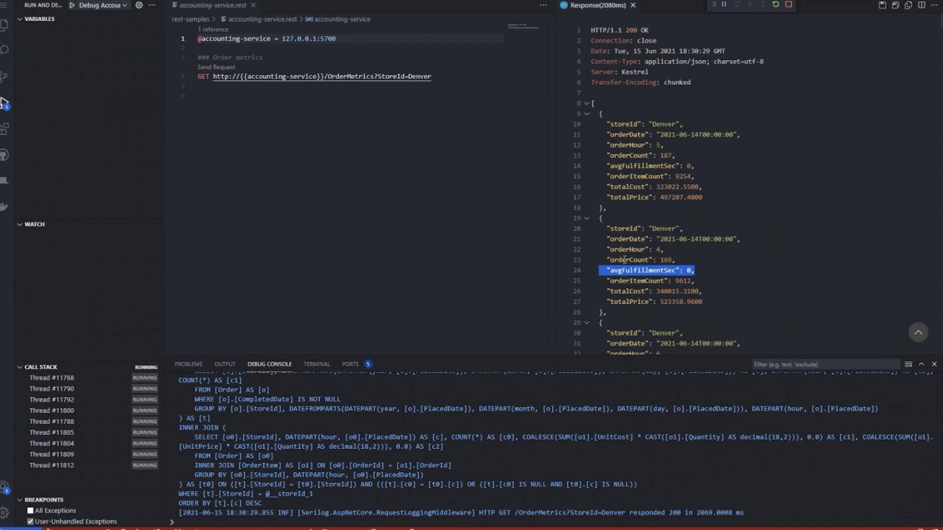
pyautogui.click(632, 5)
pyautogui.click(252, 6)
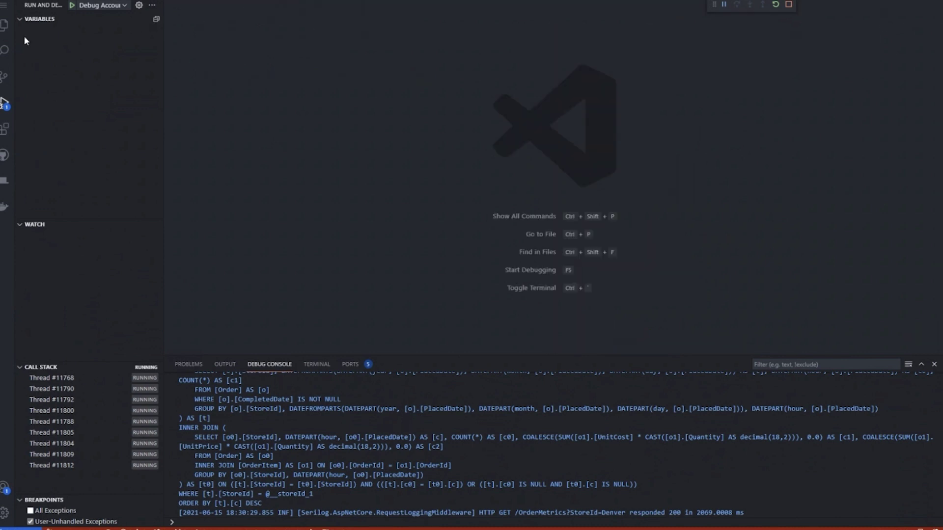
pyautogui.click(6, 27)
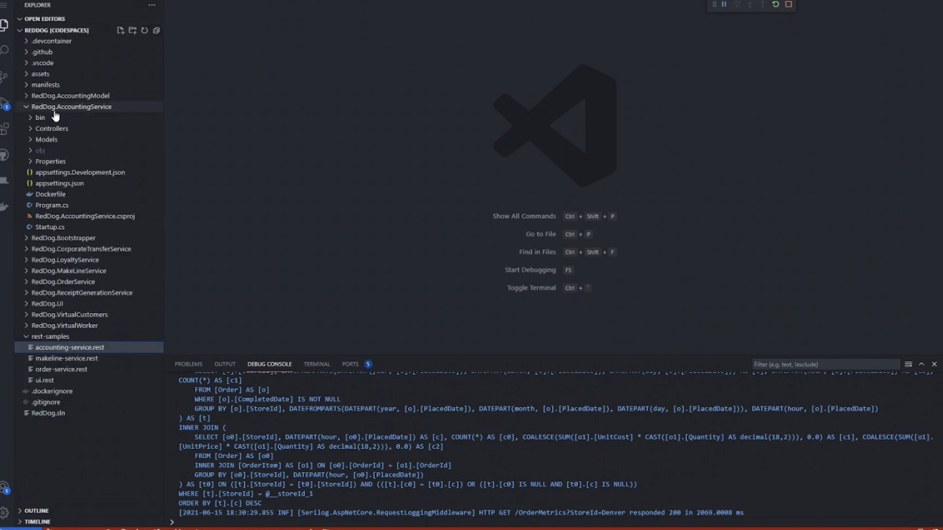
# - Open AccountingController.cs from the Controllers folder and jump to line 260
pyautogui.click(30, 129)
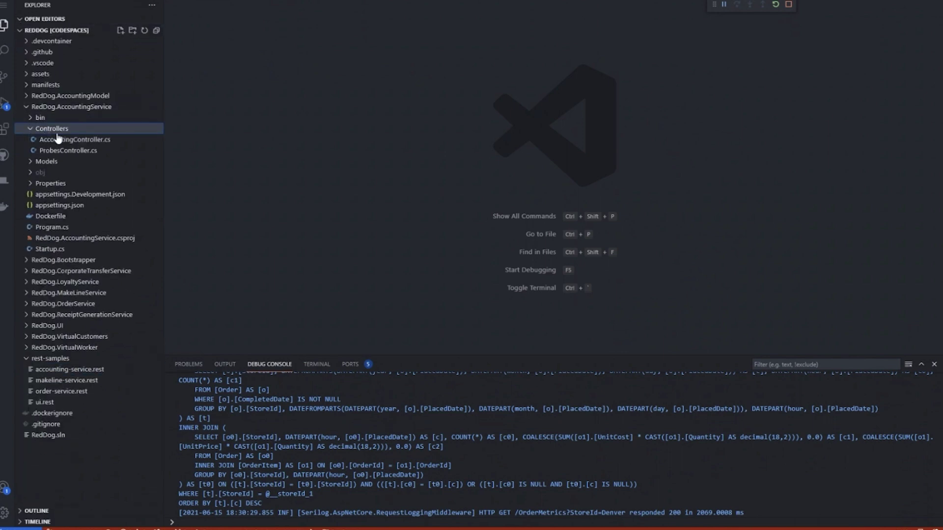
pyautogui.click(66, 140)
pyautogui.click(496, 131)
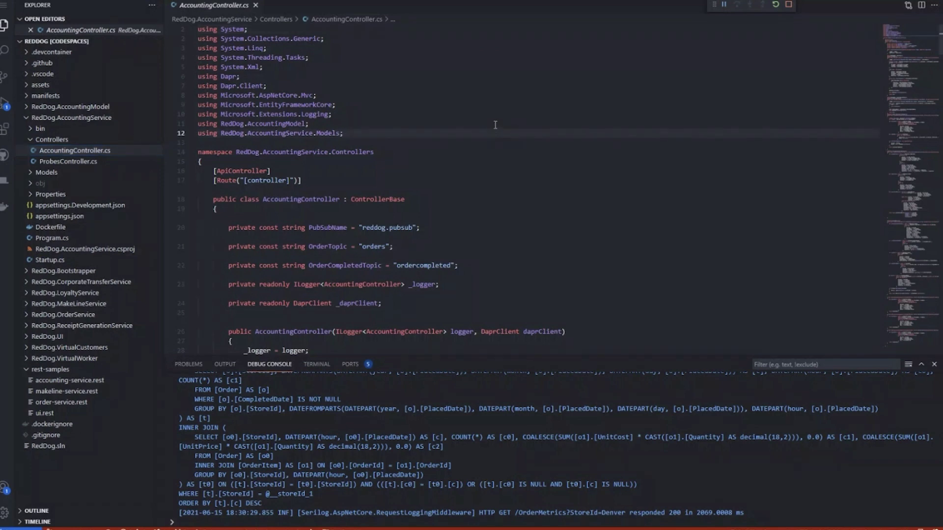
pyautogui.hotkey('ctrl', 'g')
pyautogui.write('260')
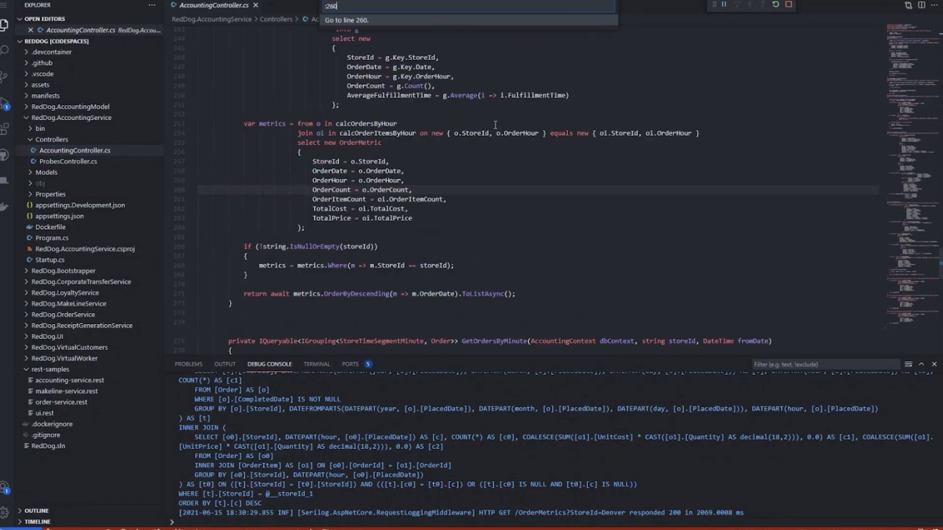
pyautogui.press('Return')
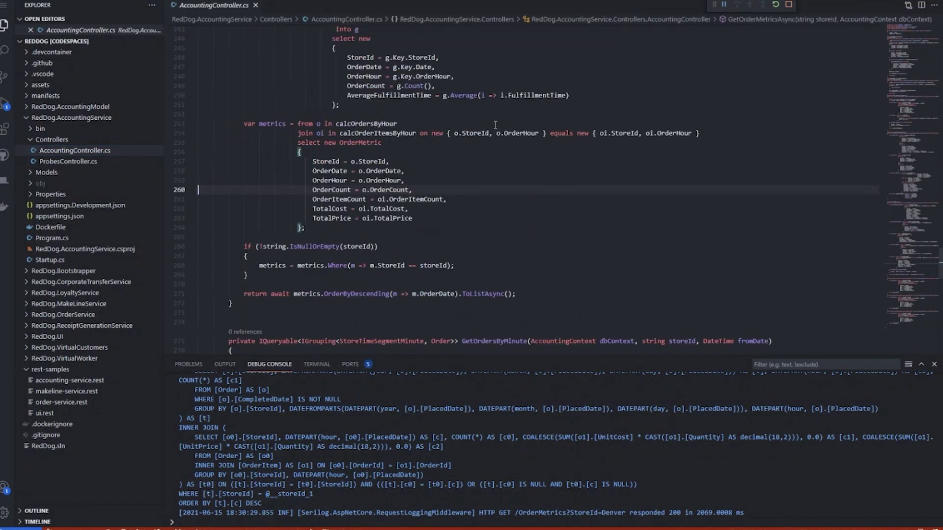
# - Add a line after 260 setting AvgFulfillmentTimeSec to (int)o.AverageFulfillmentTime
pyautogui.press('End')
pyautogui.press('Return')
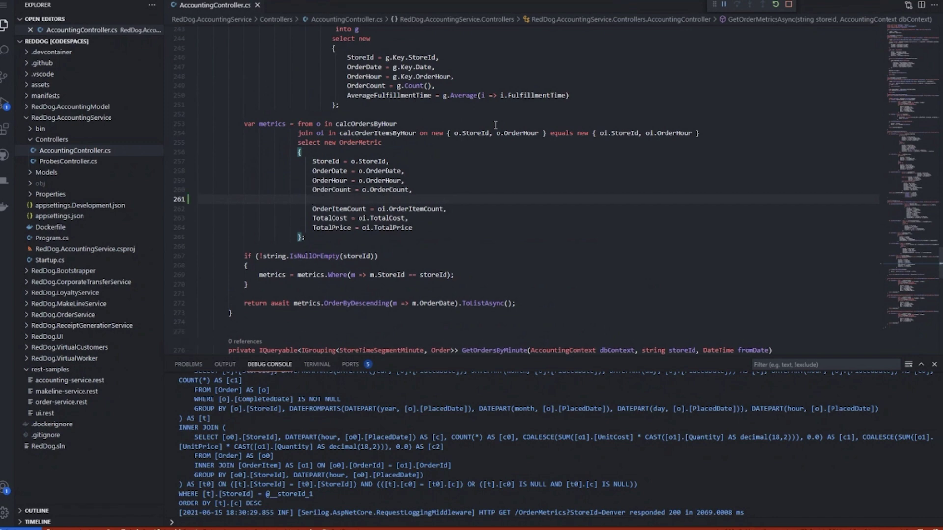
pyautogui.write('Avg')
pyautogui.press('Tab')
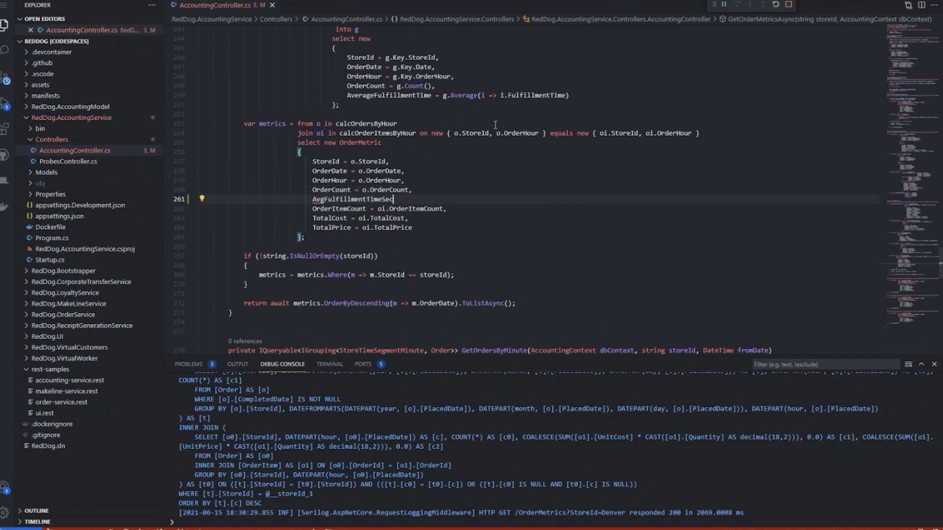
pyautogui.write('= ')
pyautogui.write('(int)')
pyautogui.write('o.av')
pyautogui.press('Tab')
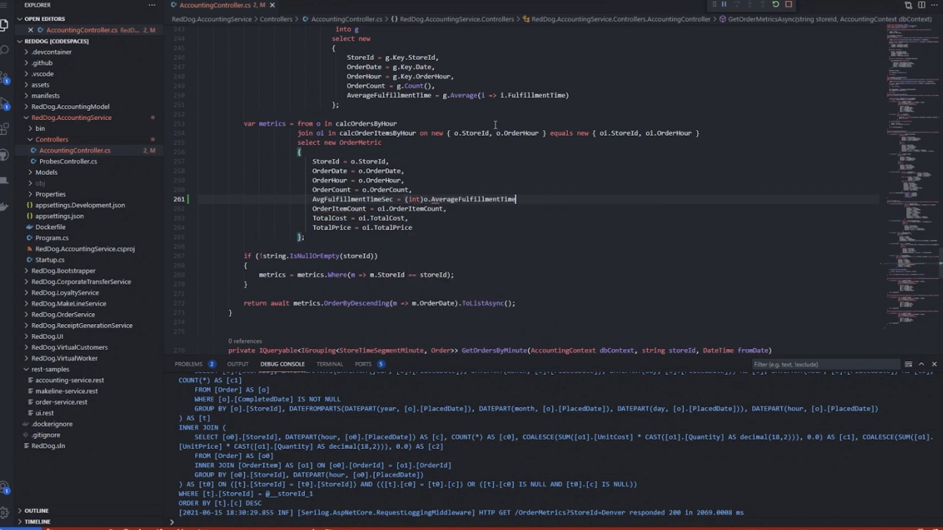
pyautogui.write(',')
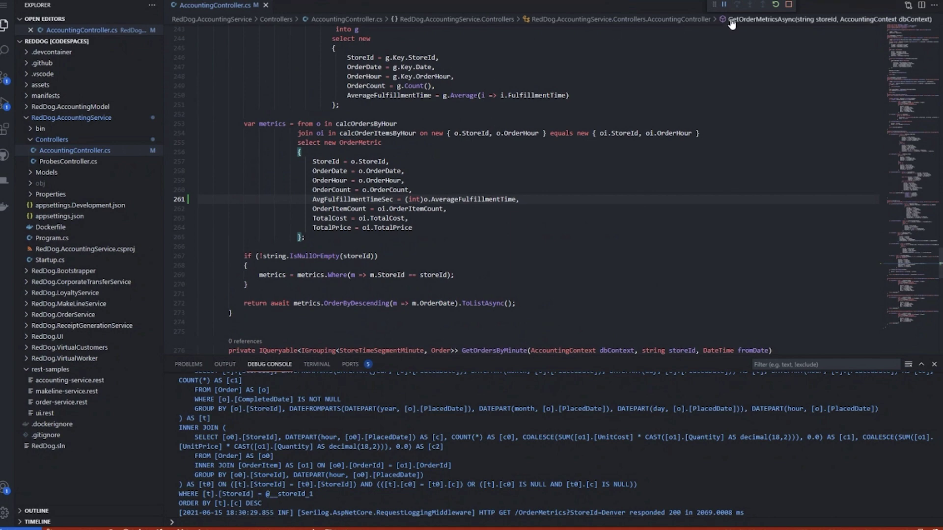
# - Restart the service, resend the Denver OrderMetrics request, and check avgFulfillmentSec values 124613 and 124802
pyautogui.click(775, 6)
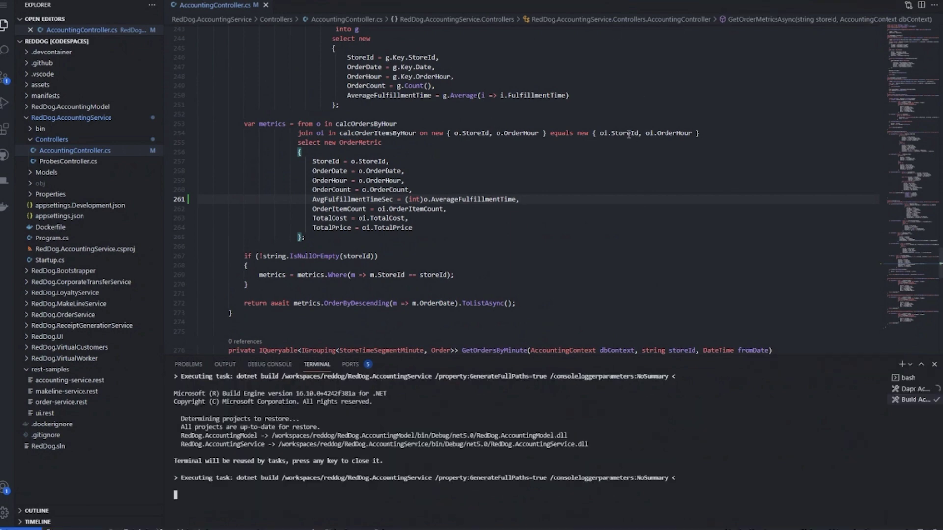
pyautogui.click(61, 382)
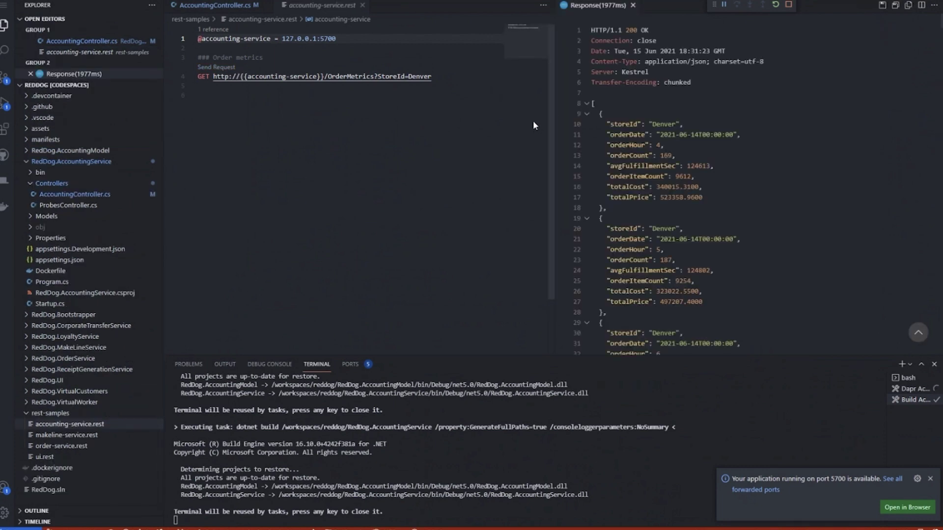
pyautogui.moveTo(682, 155); pyautogui.dragTo(713, 167)
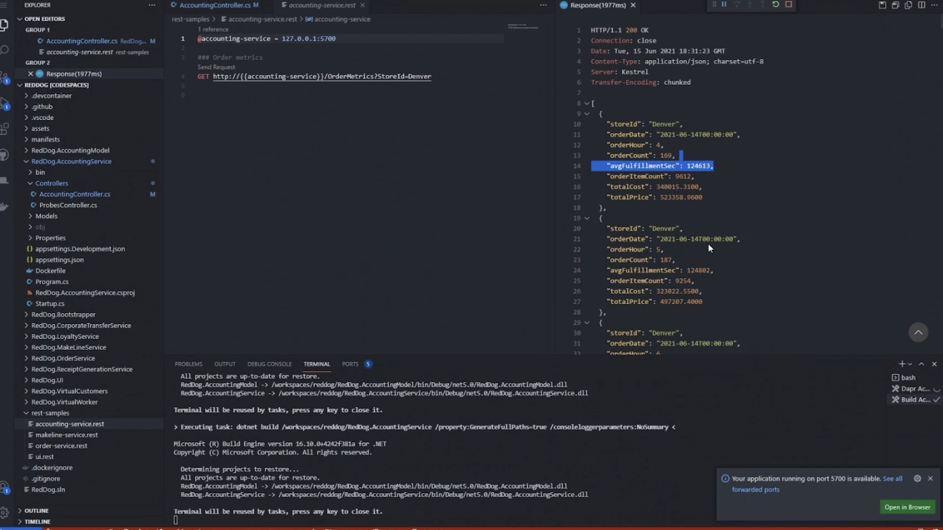
pyautogui.moveTo(610, 270); pyautogui.dragTo(712, 272)
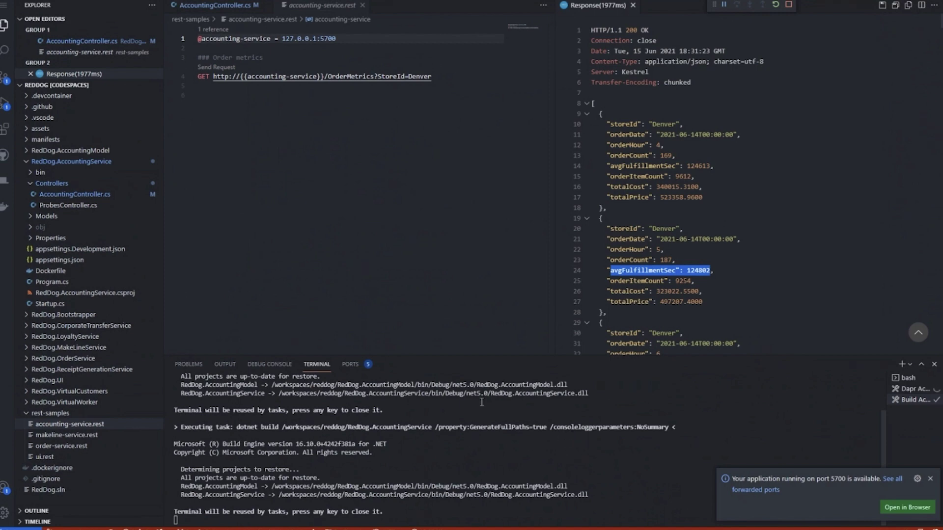
# - Stage and commit AccountingController.cs as 'Updates to accounting controller', then push it
pyautogui.click(4, 81)
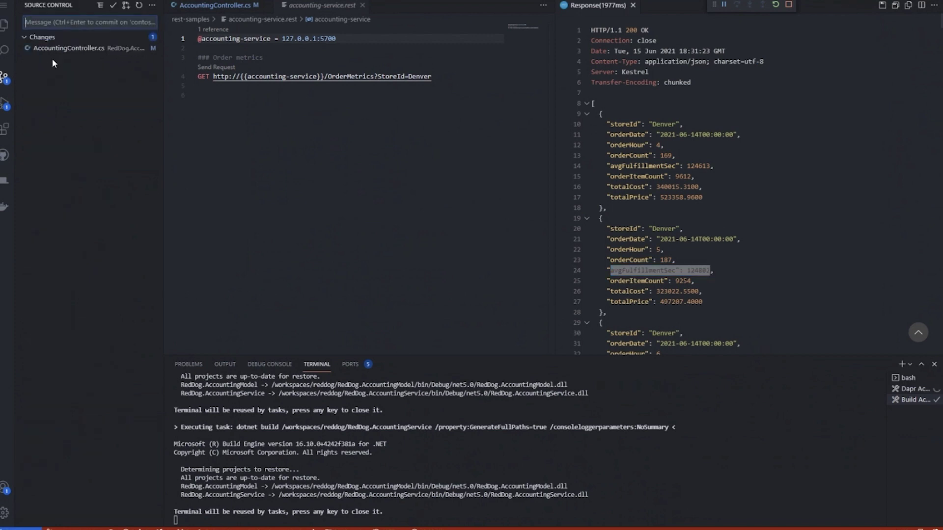
pyautogui.moveTo(81, 49)
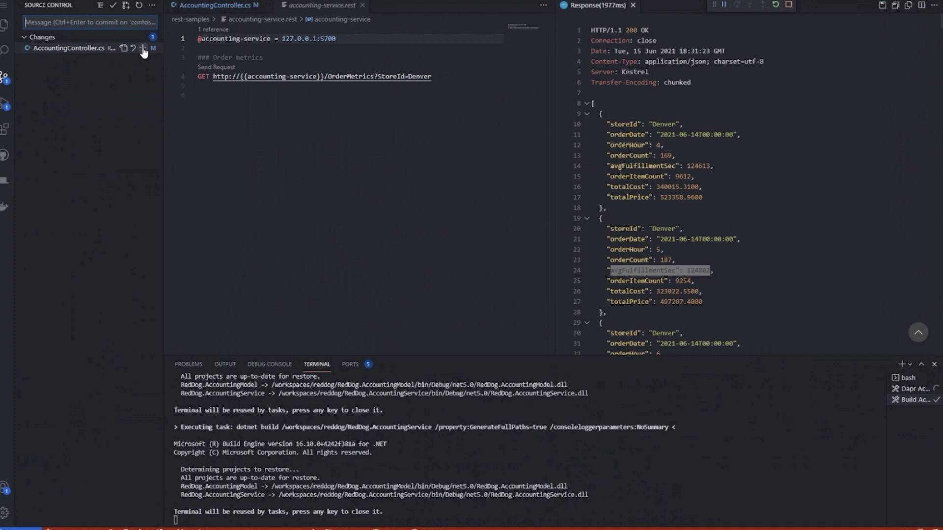
pyautogui.click(144, 48)
pyautogui.click(65, 23)
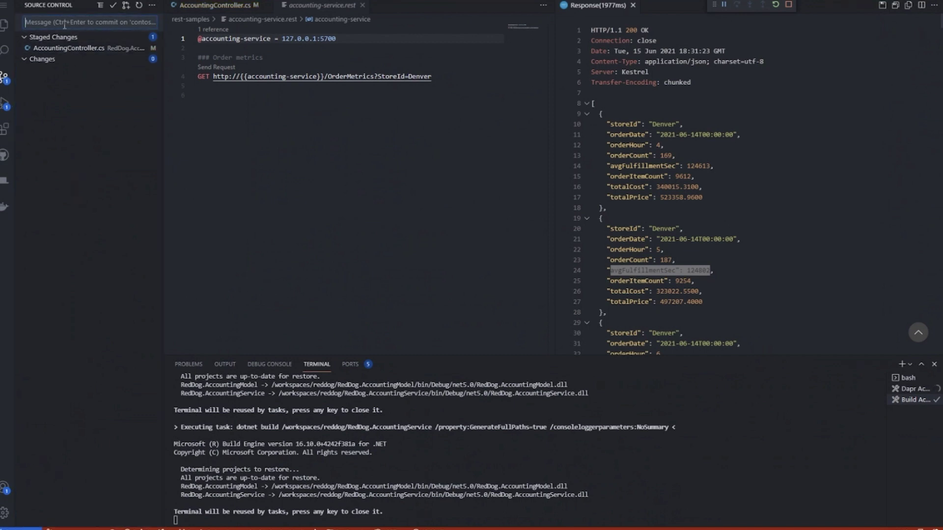
pyautogui.write('U')
pyautogui.write('pdates to accoun')
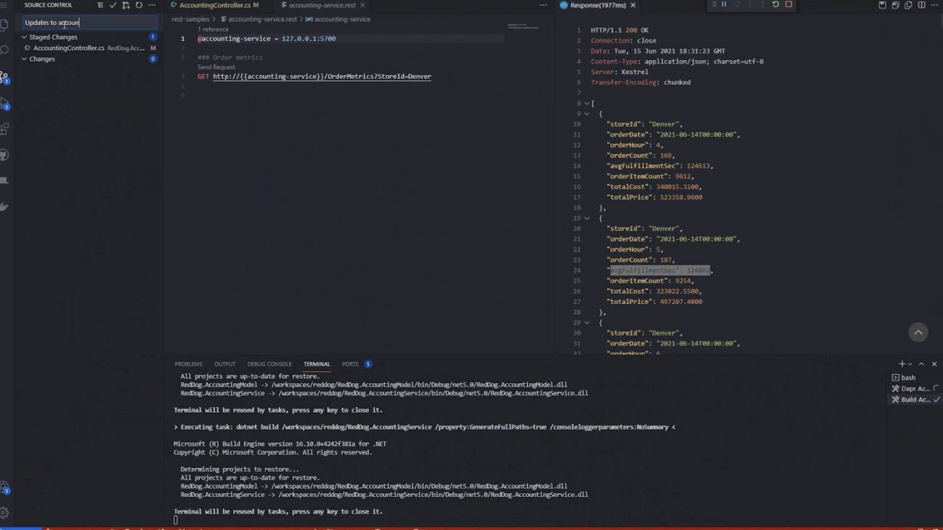
pyautogui.write('ting controller')
pyautogui.click(113, 4)
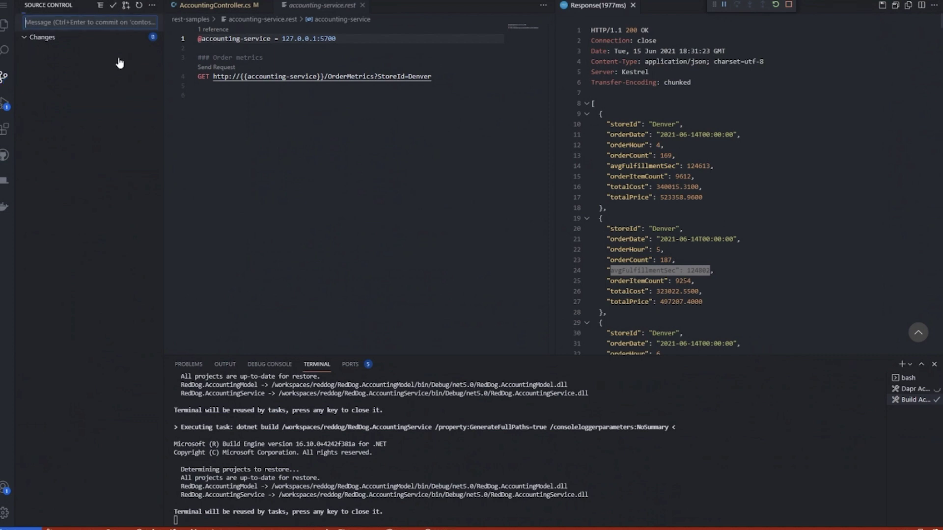
pyautogui.click(152, 5)
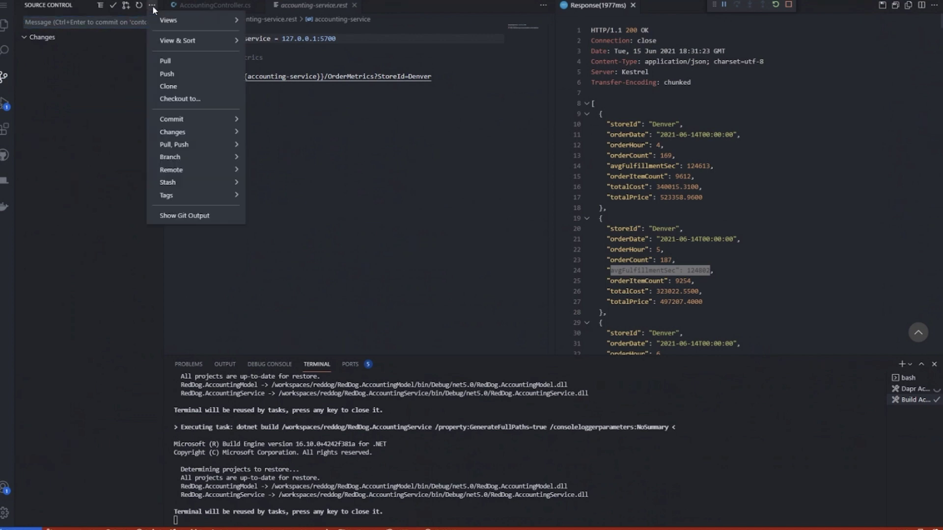
pyautogui.click(186, 76)
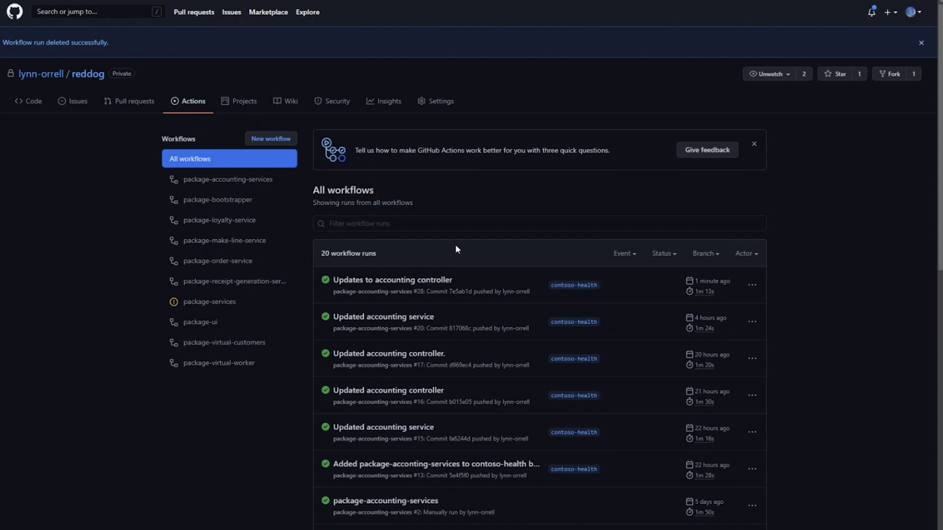
# - Open the 'Updates to accounting controller' package-accounting-services run #28
pyautogui.click(438, 280)
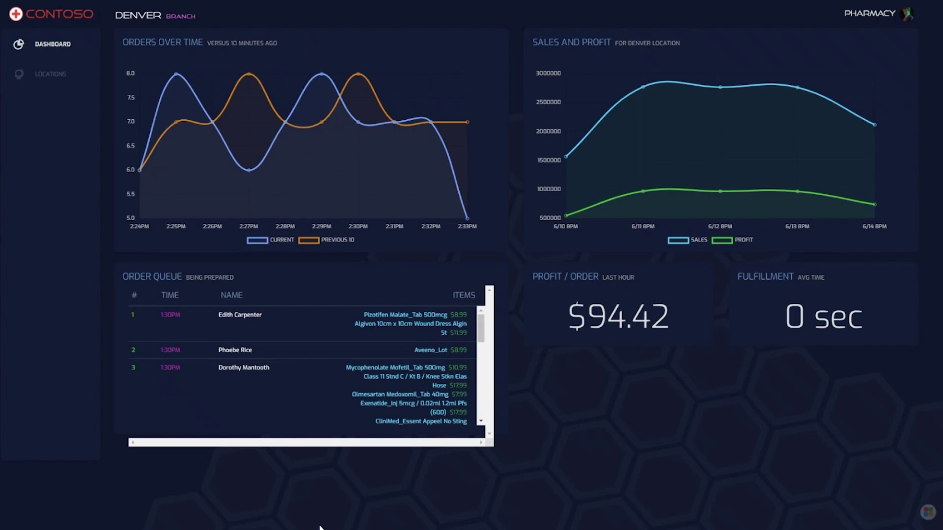
# - Bring up the terminal watching kubectl pods on the Denver cluster
pyautogui.hotkey('alt', 'Tab')
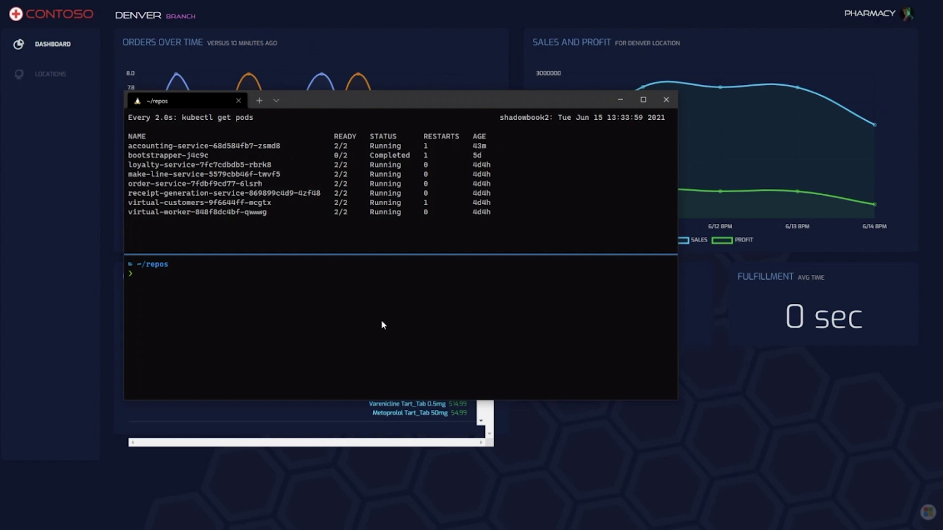
pyautogui.write('fluxct')
# - Run 'fluxctl --k8s-fwd-ns flux sync' to sync the reddog repository
pyautogui.press('Right')
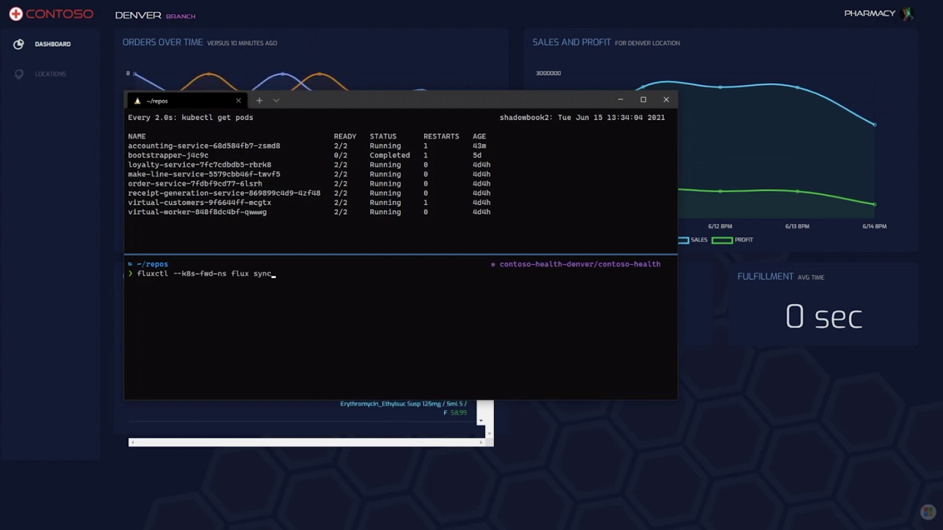
pyautogui.press('Return')
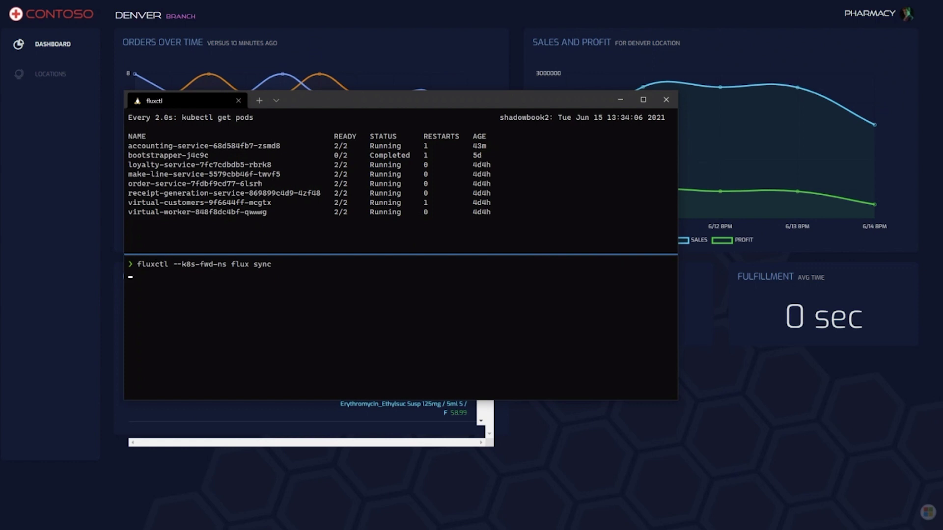